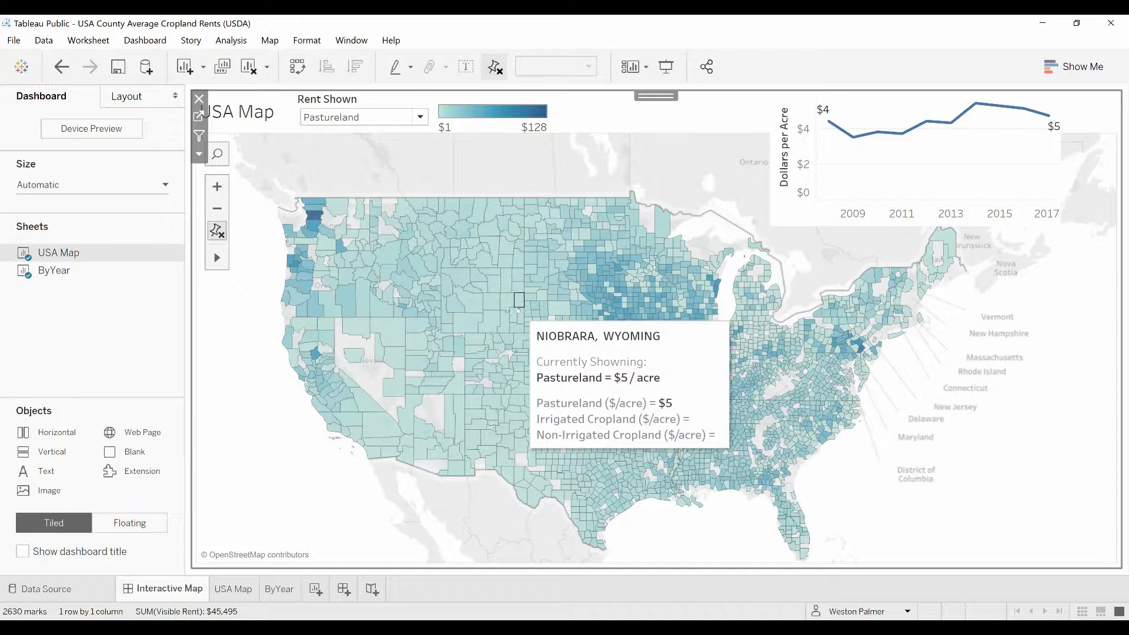
Select the Hover Chart filter action in the dashboard's Actions list
{"action": "left_click", "coordinate": [145, 41]}
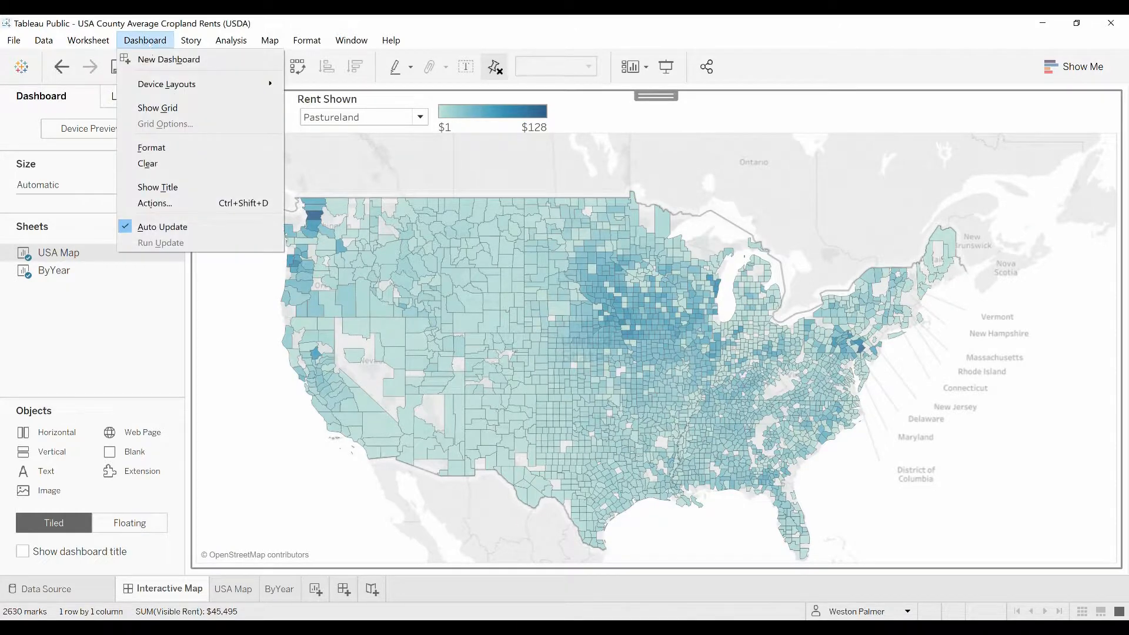
{"action": "left_click", "coordinate": [154, 203]}
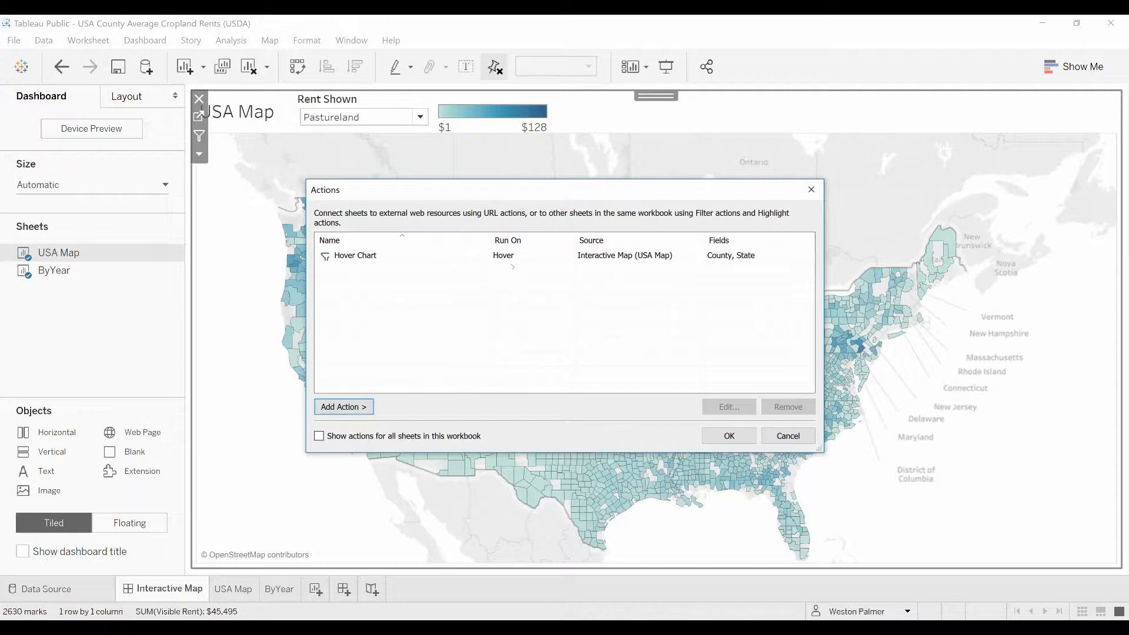
{"action": "left_click", "coordinate": [423, 258]}
Edit Hover Chart so clearing the selection uses 'Leave the filter', and confirm both dialogs
{"action": "left_click", "coordinate": [728, 407]}
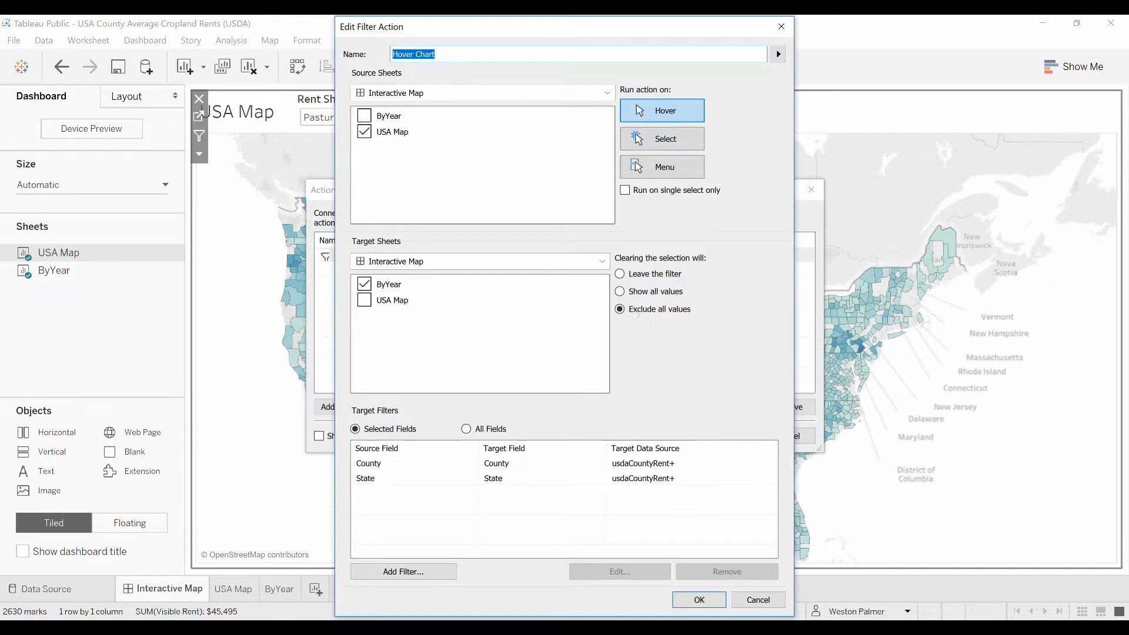
{"action": "left_click", "coordinate": [619, 274]}
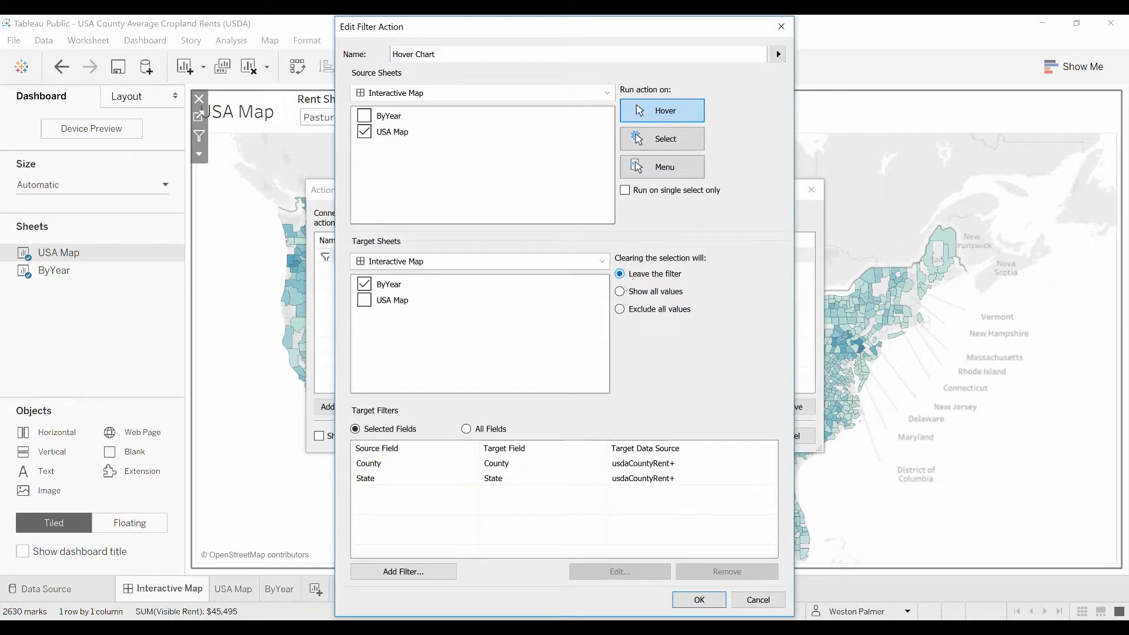
{"action": "left_click", "coordinate": [699, 600]}
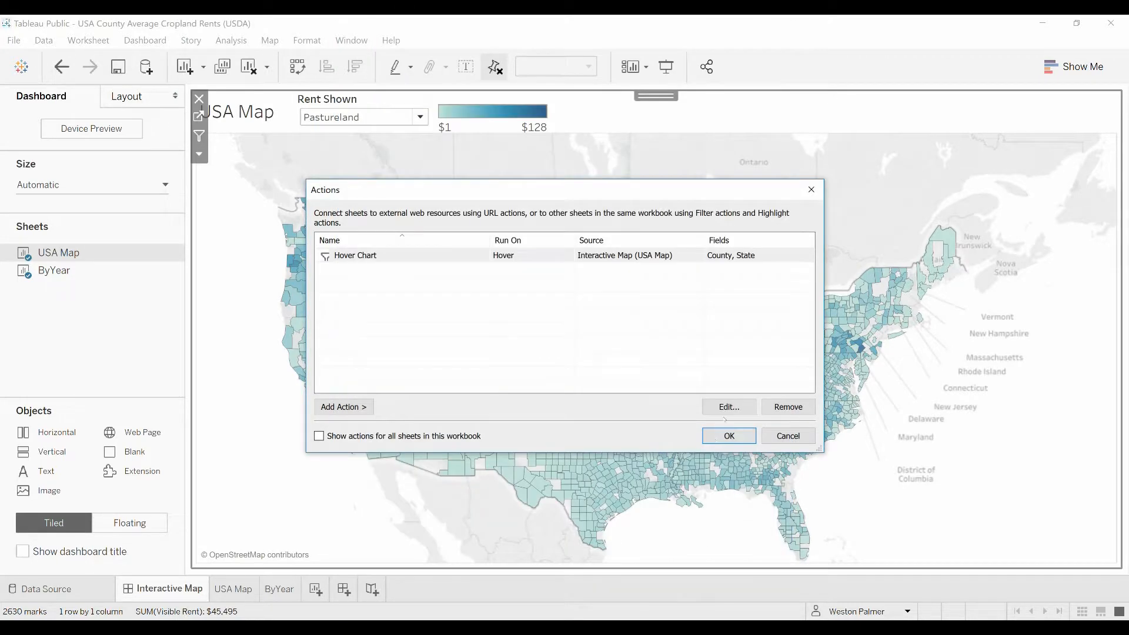
{"action": "left_click", "coordinate": [730, 437]}
{"action": "mouse_move", "coordinate": [711, 394]}
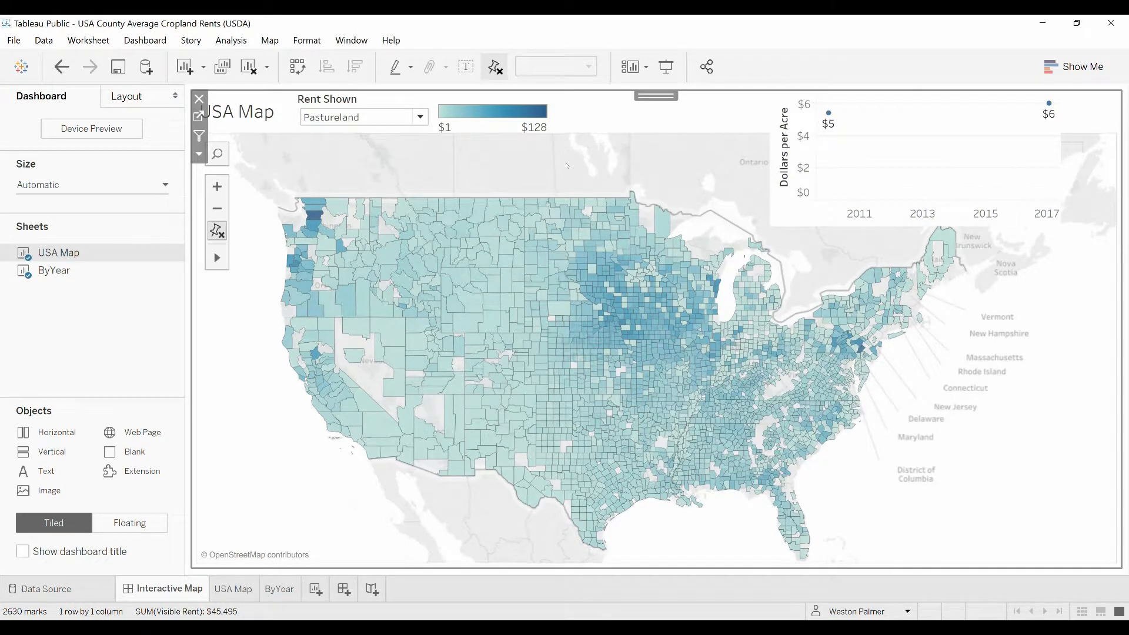
Edit Hover Chart again so clearing the selection uses 'Exclude all values', and confirm
{"action": "left_click", "coordinate": [144, 39]}
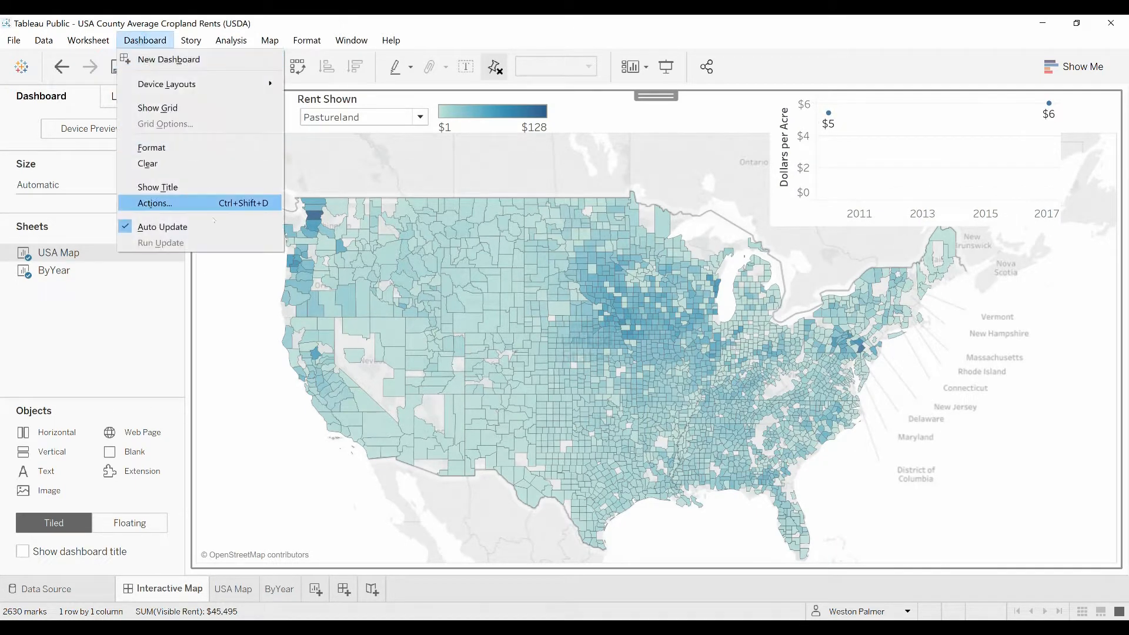
{"action": "left_click", "coordinate": [214, 204]}
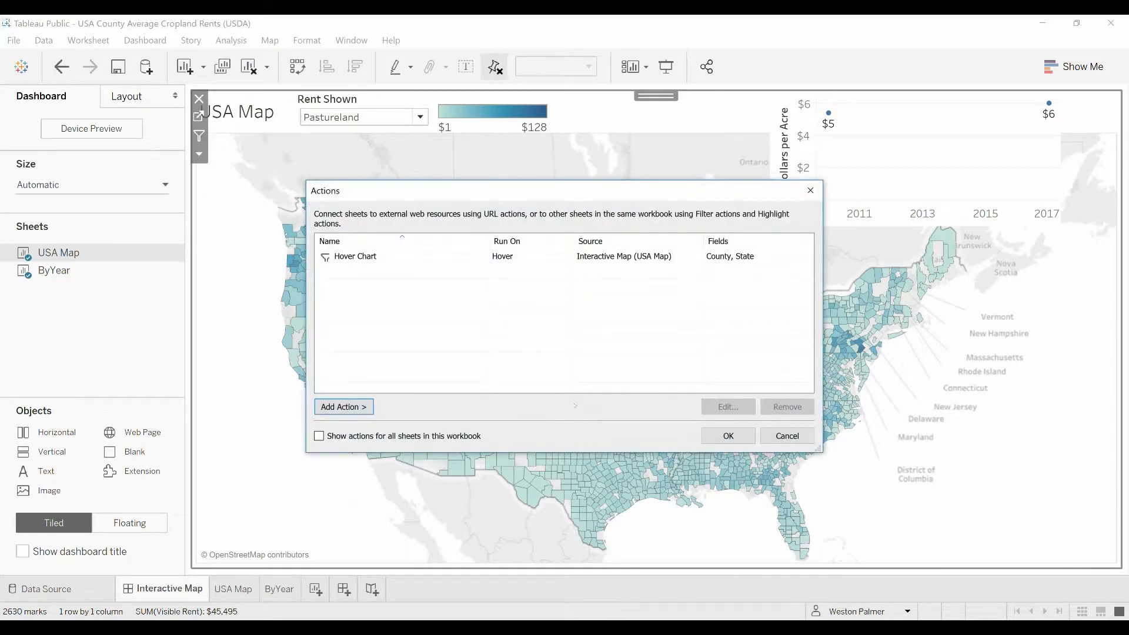
{"action": "double_click", "coordinate": [503, 257]}
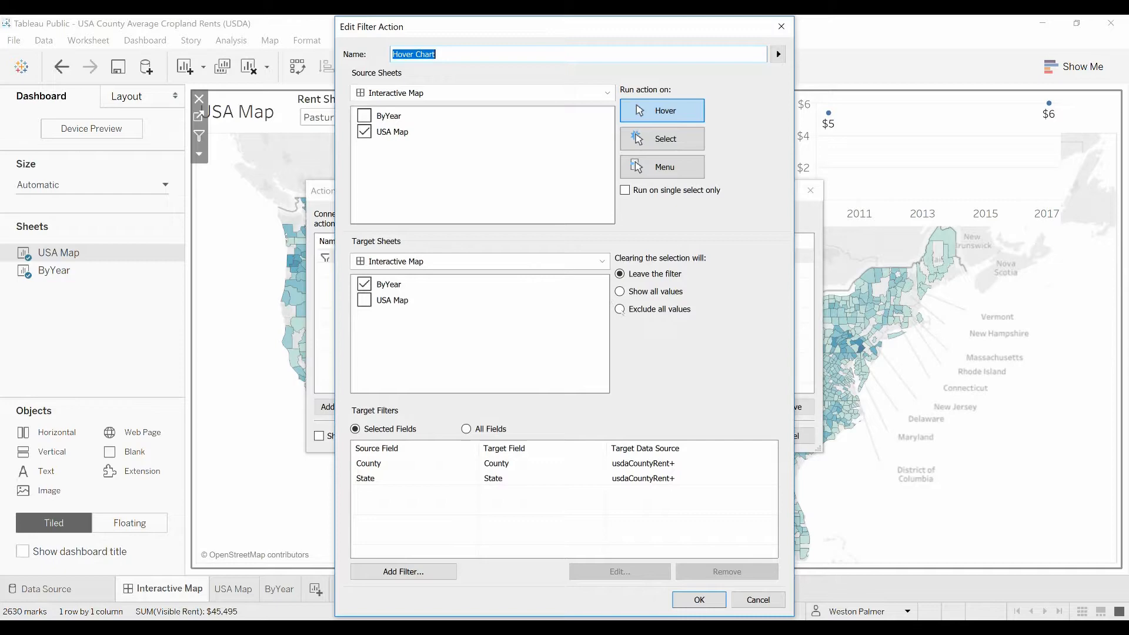
{"action": "left_click", "coordinate": [620, 309]}
{"action": "left_click", "coordinate": [698, 600]}
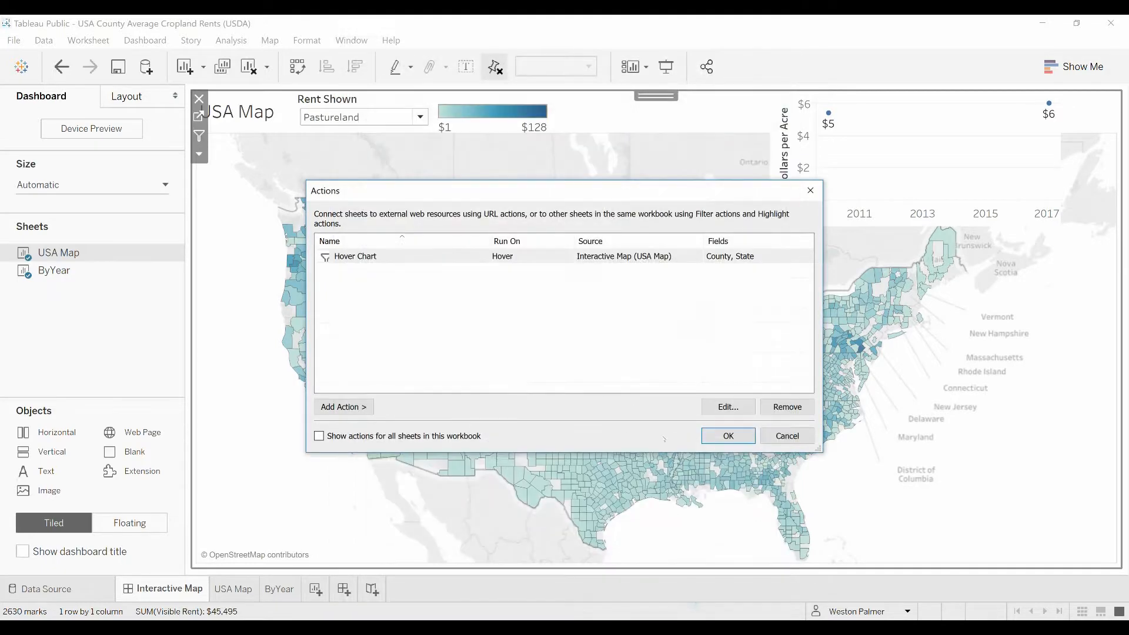
{"action": "left_click", "coordinate": [713, 436]}
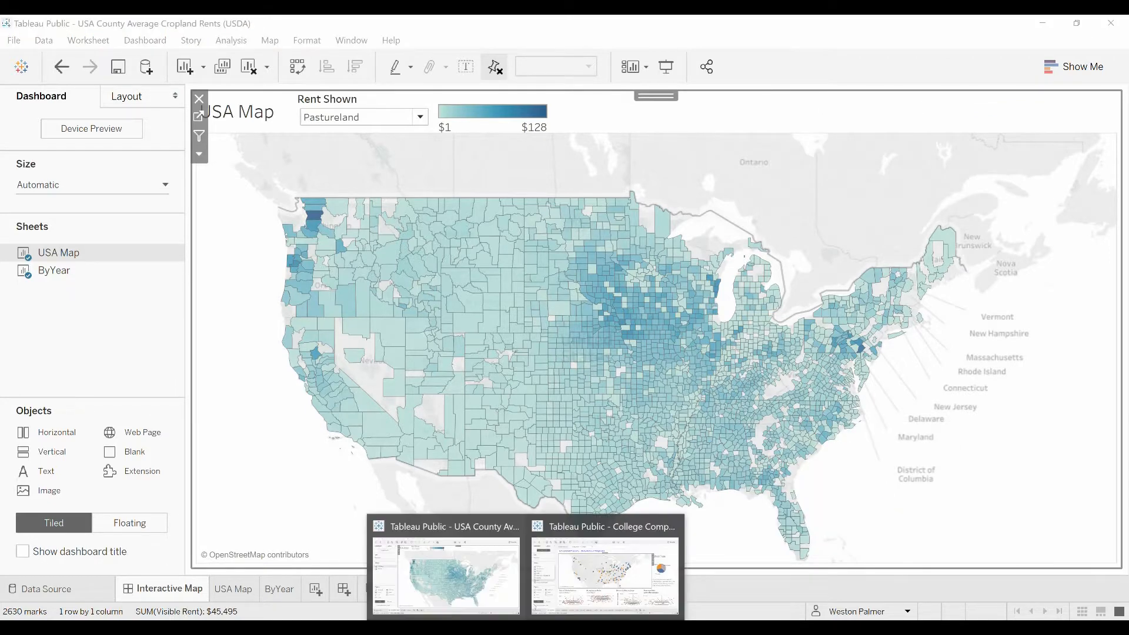
{"action": "left_click", "coordinate": [604, 570]}
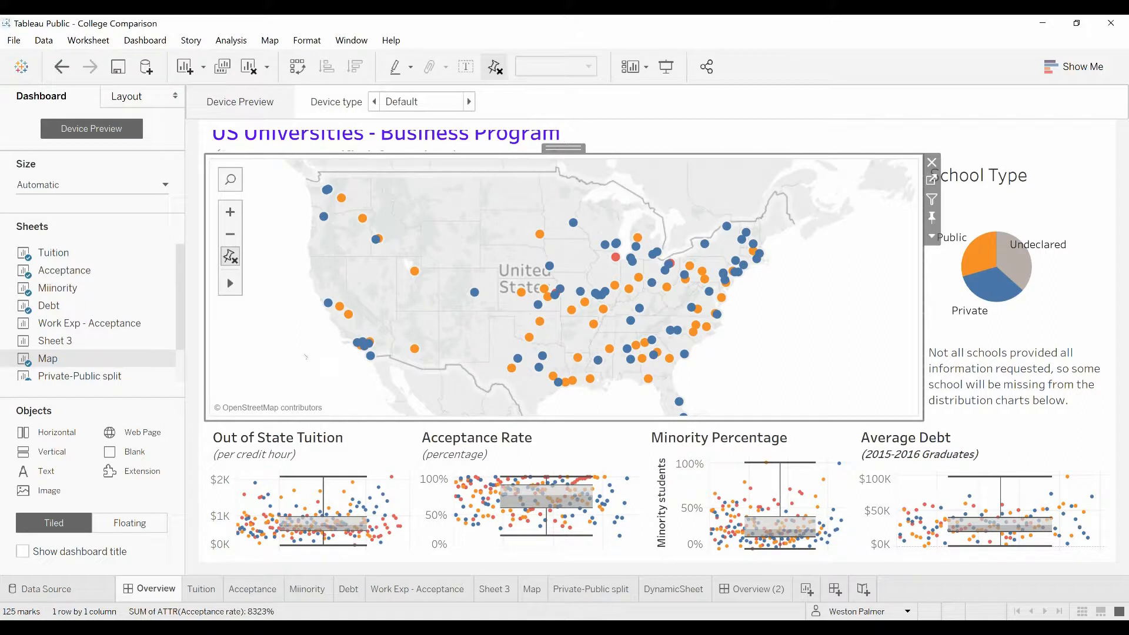
{"action": "left_click", "coordinate": [364, 346]}
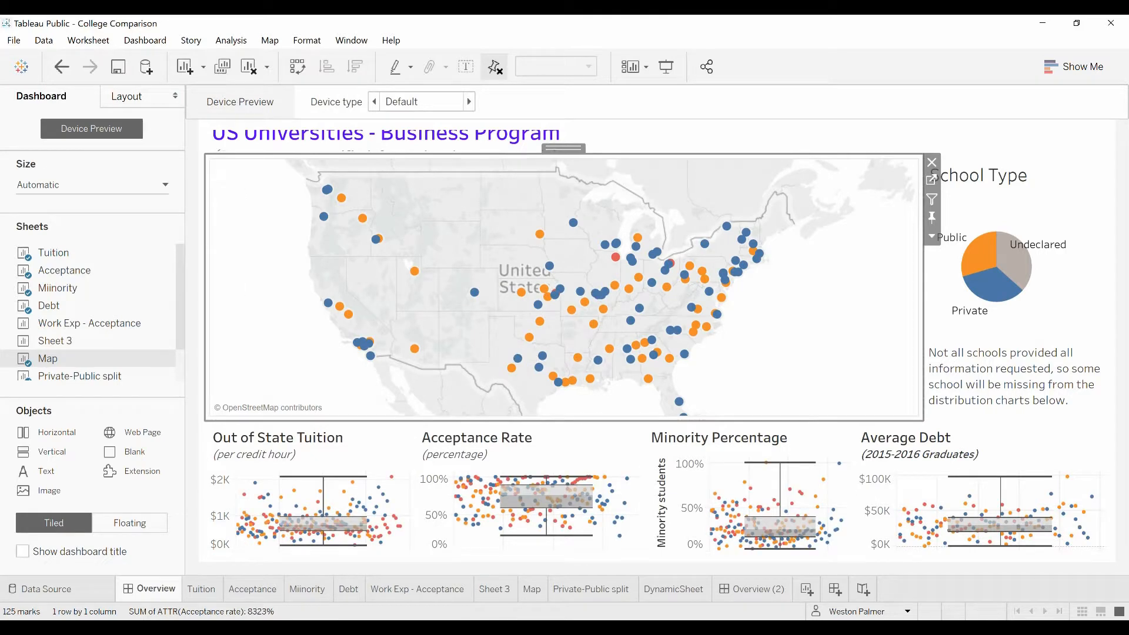
{"action": "key", "text": "alt+Tab"}
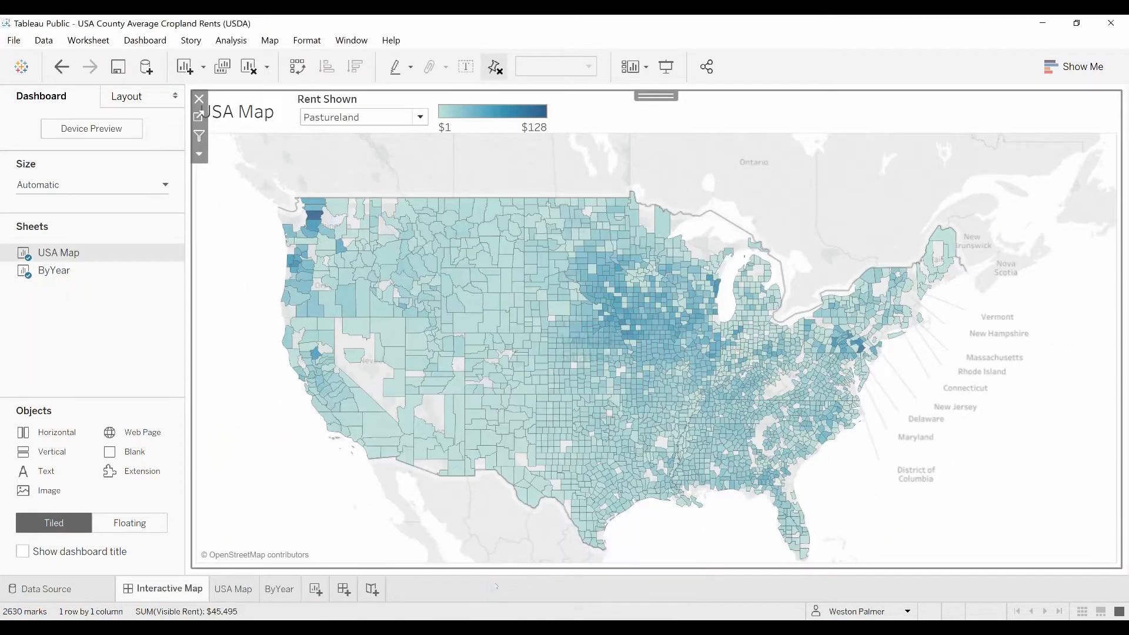